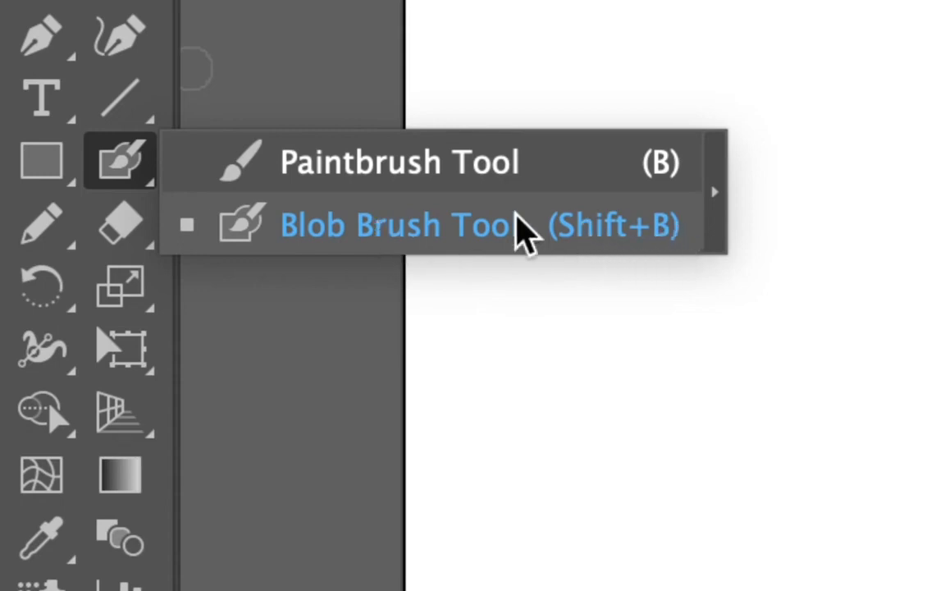
Draw a bowl outline with the Paintbrush Tool near the artboard's upper left corner and fill it solid with black brush strokes
left_click(386, 162)
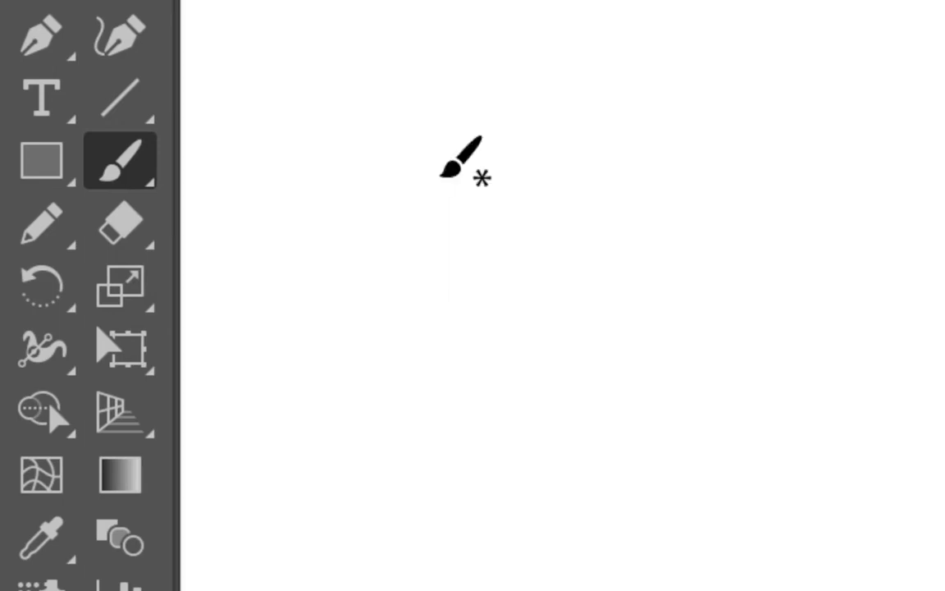
key("super+0")
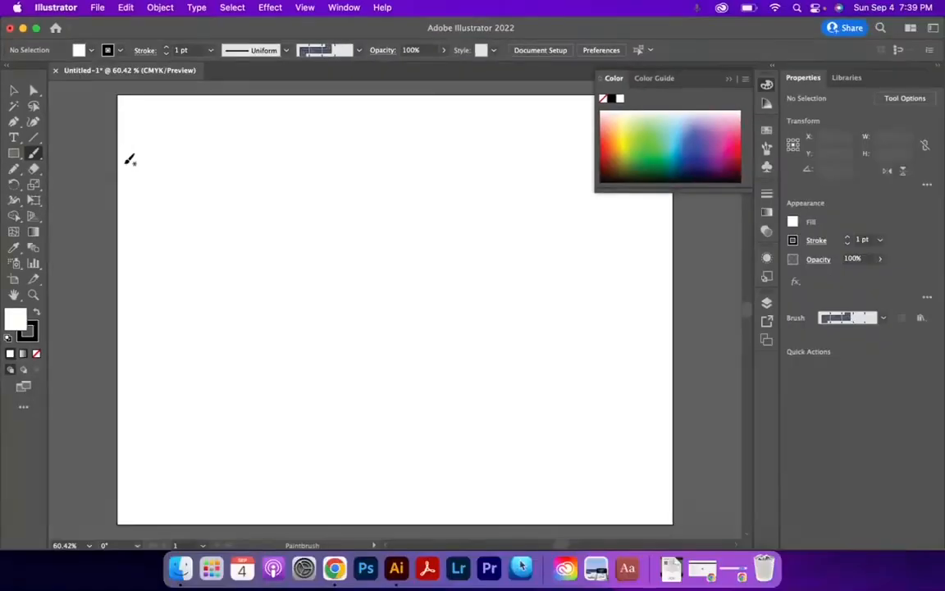
mouse_move(177, 180)
left_mouse_down()
mouse_move(228, 241)
mouse_move(255, 205)
mouse_move(239, 178)
left_mouse_up()
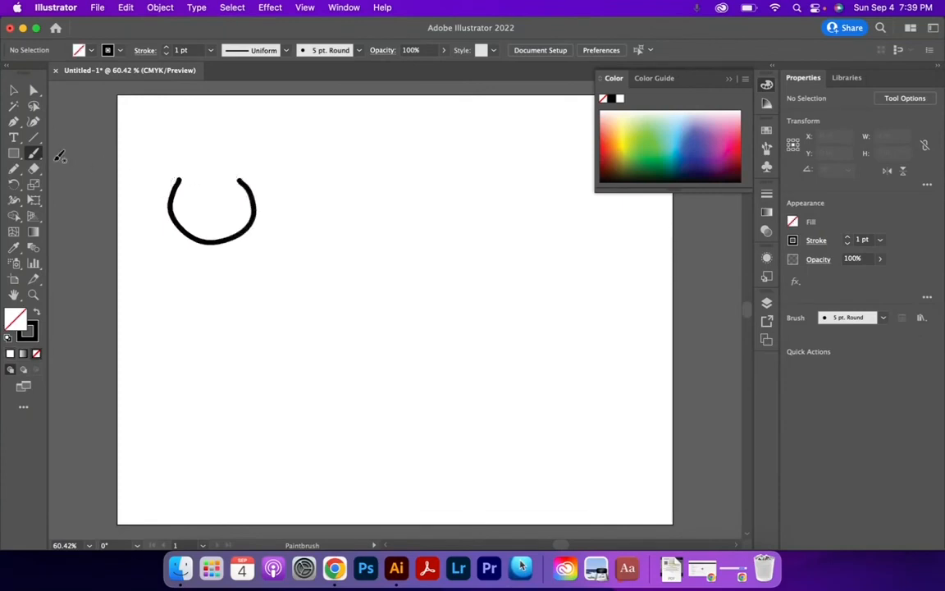
left_click_drag(179, 179, 240, 178)
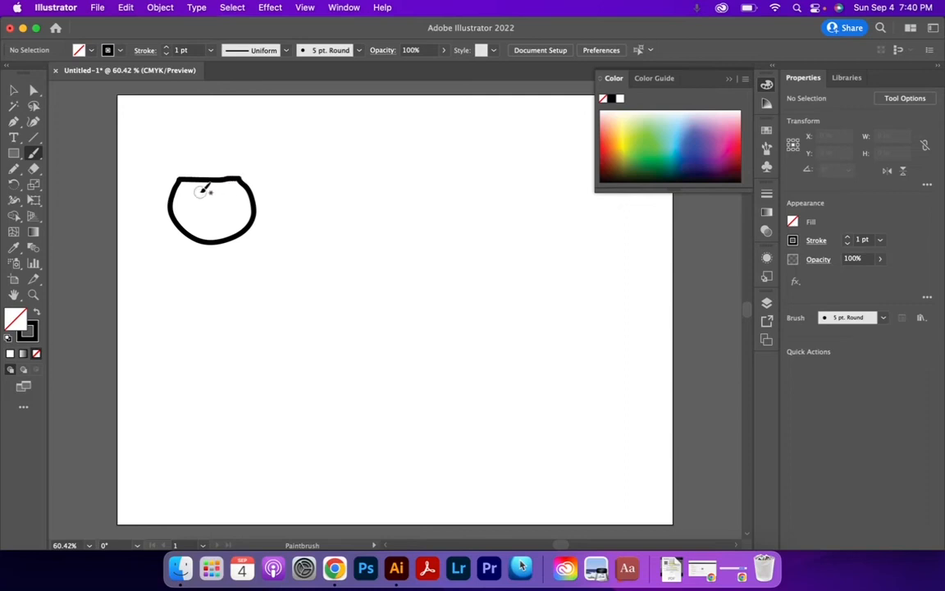
mouse_move(191, 185)
left_mouse_down()
mouse_move(170, 205)
mouse_move(190, 218)
mouse_move(250, 215)
mouse_move(249, 201)
mouse_move(223, 180)
mouse_move(243, 215)
mouse_move(210, 231)
left_mouse_up()
mouse_move(236, 187)
left_mouse_down()
mouse_move(182, 194)
mouse_move(215, 229)
mouse_move(240, 209)
mouse_move(212, 197)
mouse_move(209, 220)
mouse_move(217, 201)
mouse_move(191, 211)
mouse_move(246, 217)
mouse_move(213, 189)
left_mouse_up()
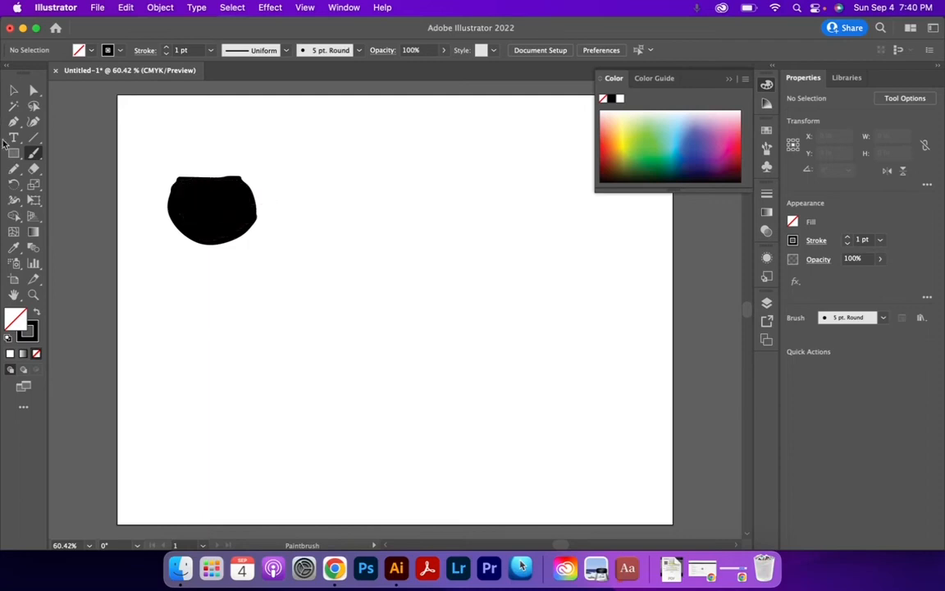
Paint a similar solid black bowl beside the first one with the Blob Brush Tool
left_click_drag(35, 156, 81, 169)
left_click_drag(312, 182, 370, 185)
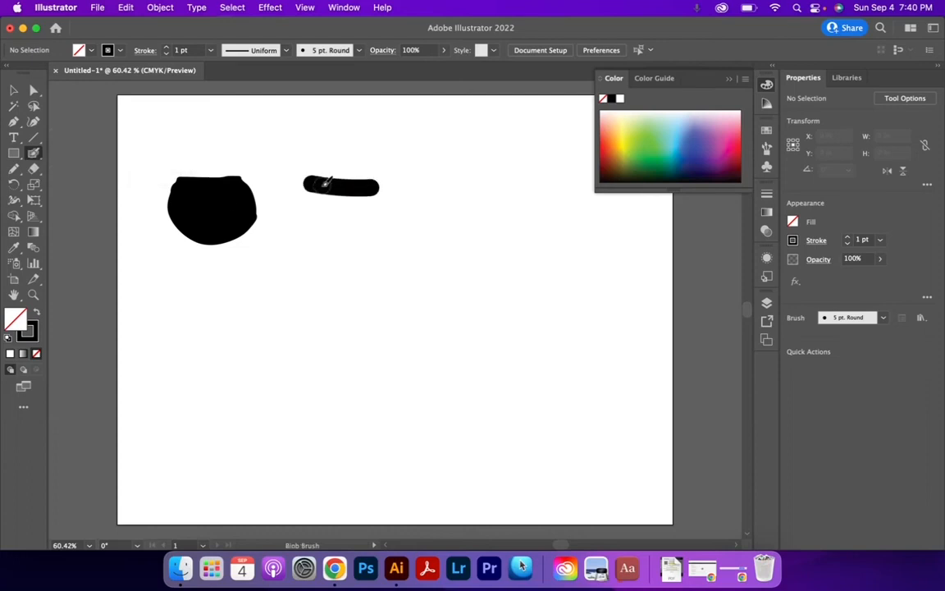
mouse_move(310, 186)
left_mouse_down()
mouse_move(300, 205)
mouse_move(328, 229)
mouse_move(377, 223)
mouse_move(384, 202)
mouse_move(376, 187)
mouse_move(336, 190)
mouse_move(312, 206)
mouse_move(333, 201)
mouse_move(297, 182)
mouse_move(322, 191)
mouse_move(314, 189)
mouse_move(323, 205)
left_mouse_up()
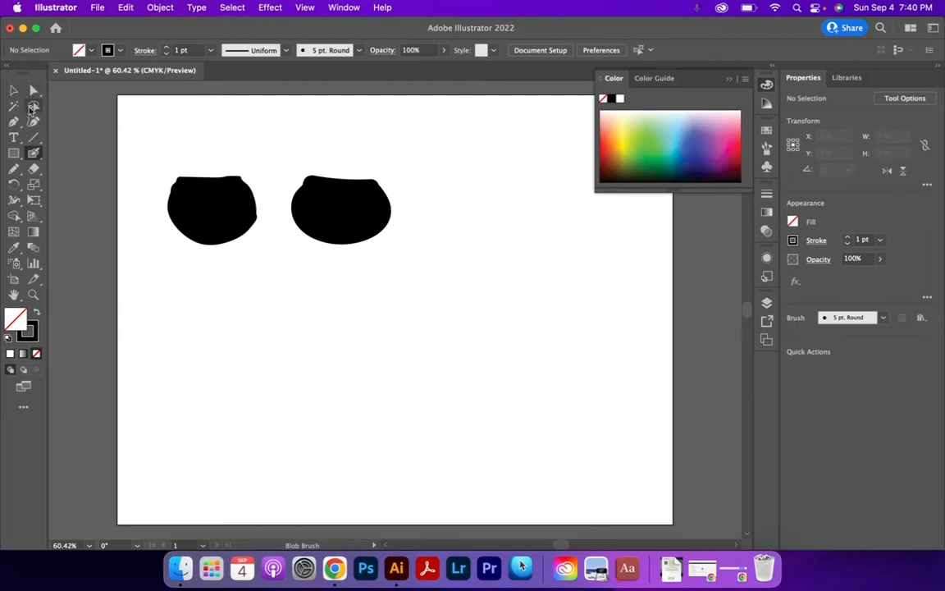
Select both black bowls and compare their path structures up close
left_click(13, 91)
left_click_drag(149, 161, 401, 265)
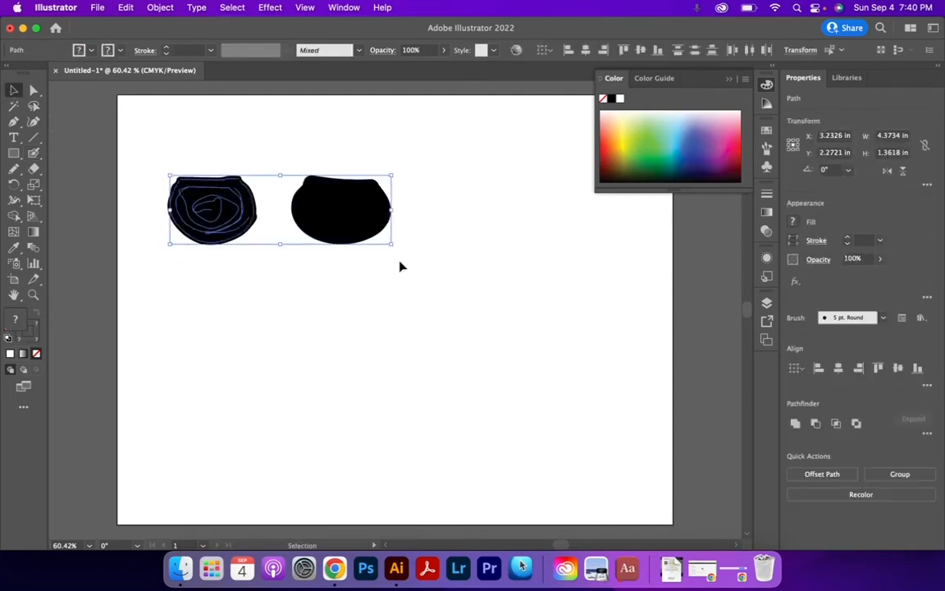
key("z")
left_click_drag(249, 210, 284, 253)
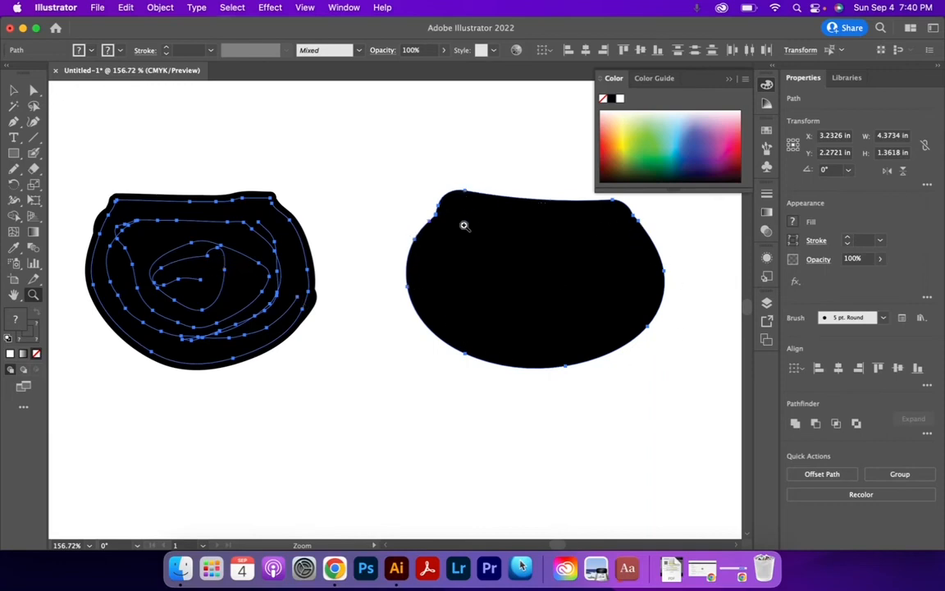
Select only the Blob Brush bowl and move it slightly closer to the Paintbrush bowl
left_click(15, 94)
left_click(433, 226)
left_click(484, 265)
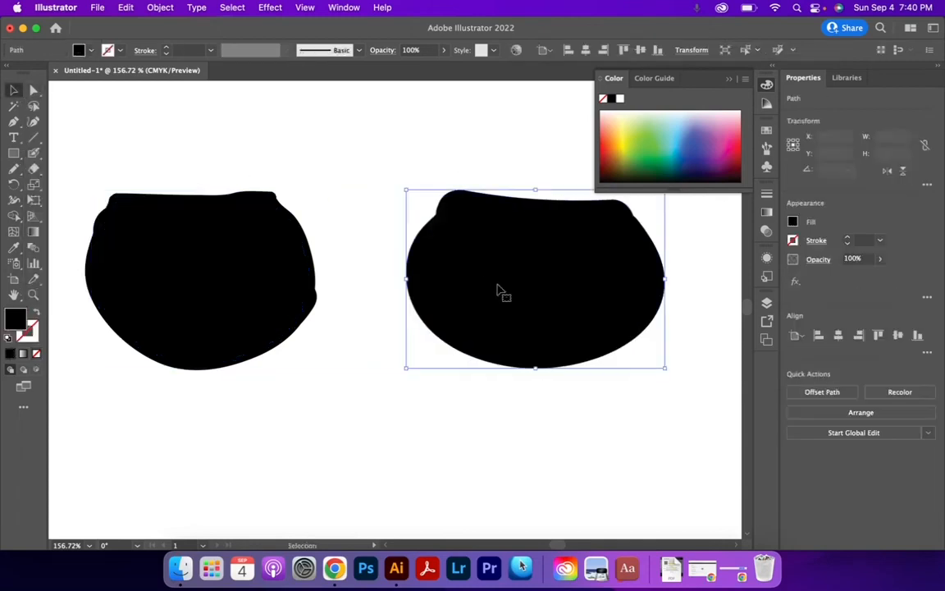
left_click_drag(519, 268, 497, 271)
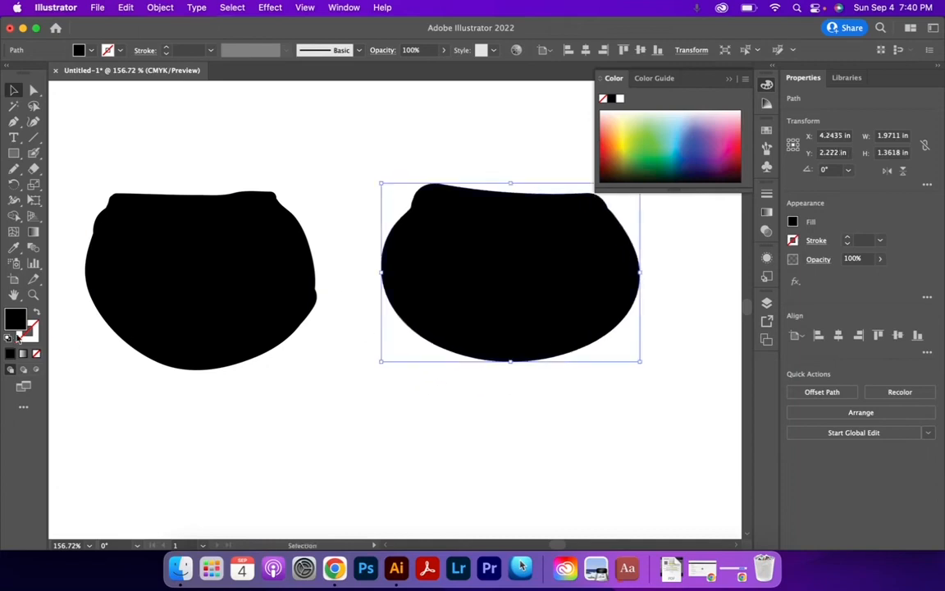
Give the Blob Brush bowl an orange fill and a yellow stroke of 5 pt
mouse_move(615, 143)
left_mouse_down()
mouse_move(607, 139)
mouse_move(616, 145)
left_mouse_up()
left_click(37, 334)
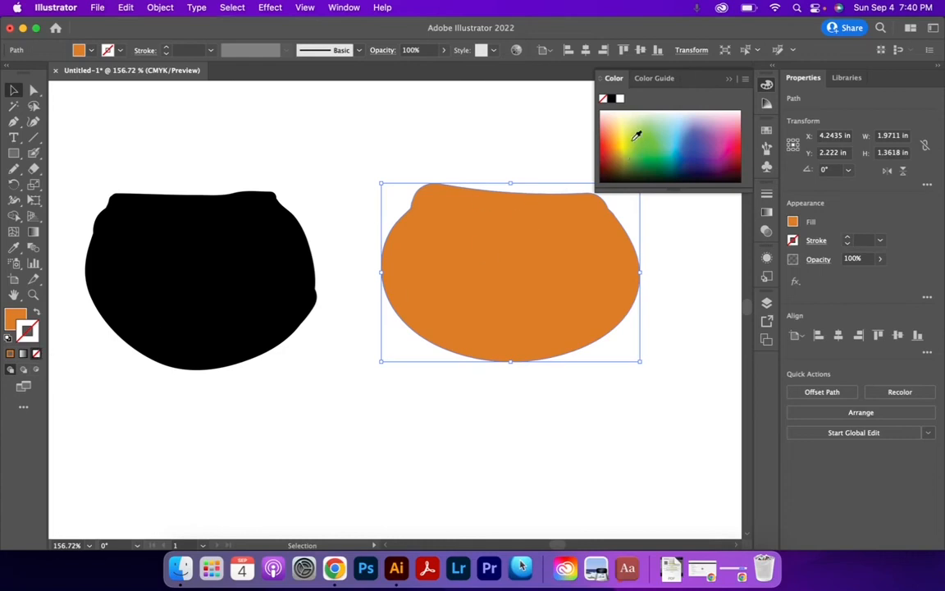
left_click(621, 137)
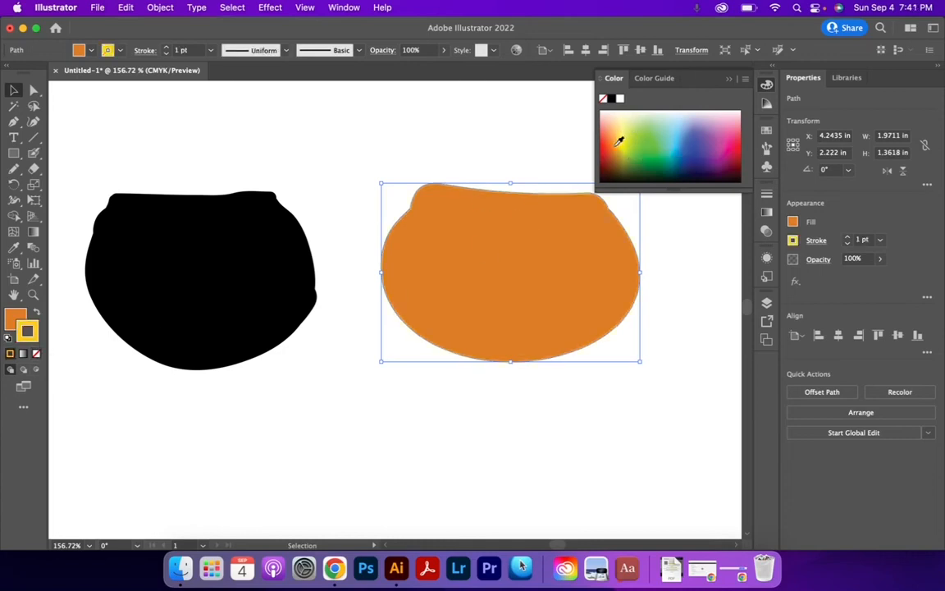
left_click(165, 47)
left_click(166, 48)
left_click(166, 48)
left_click(166, 48)
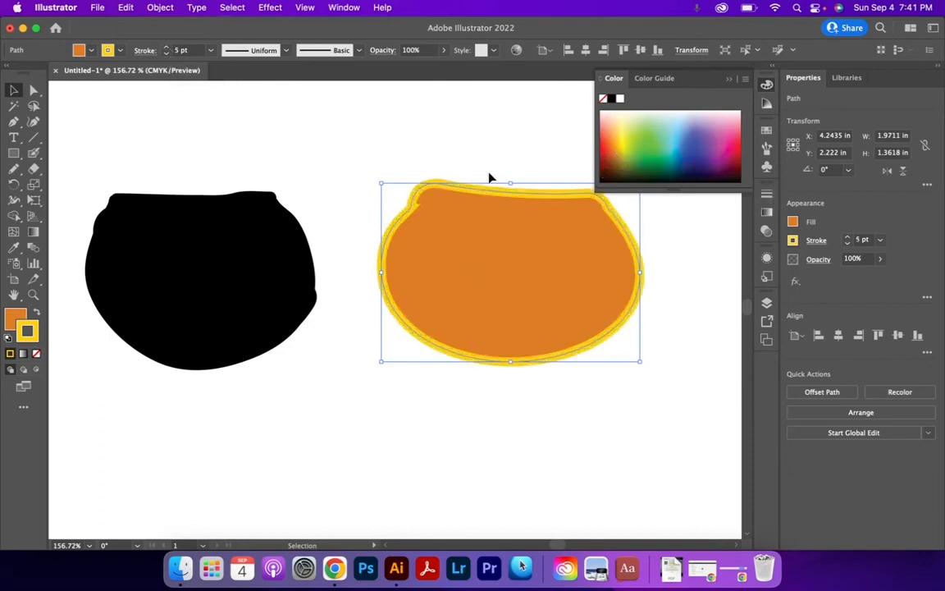
Give the inner scribble path of the Paintbrush bowl an orange-red stroke and a yellow fill
left_click(123, 216)
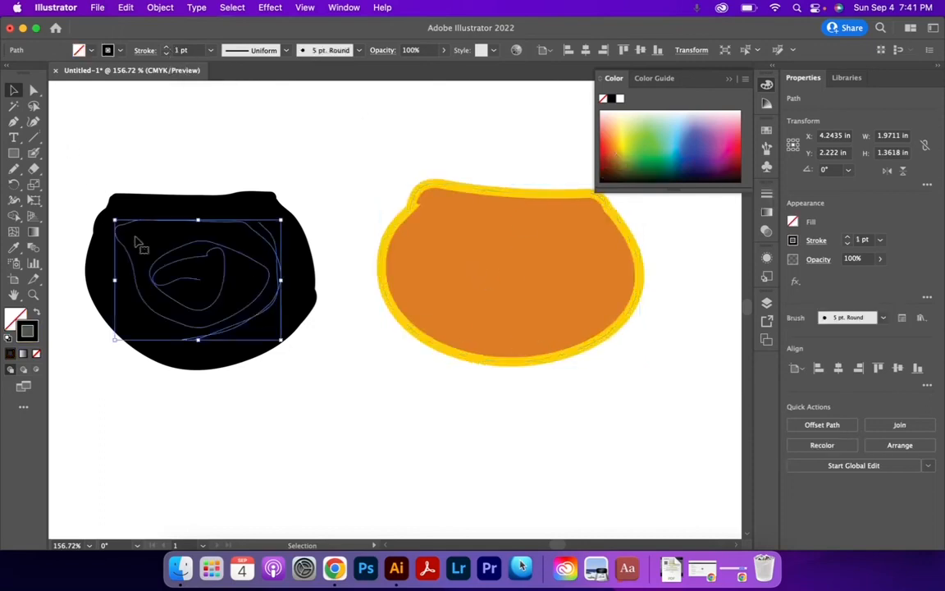
left_click(90, 172)
left_click(199, 279)
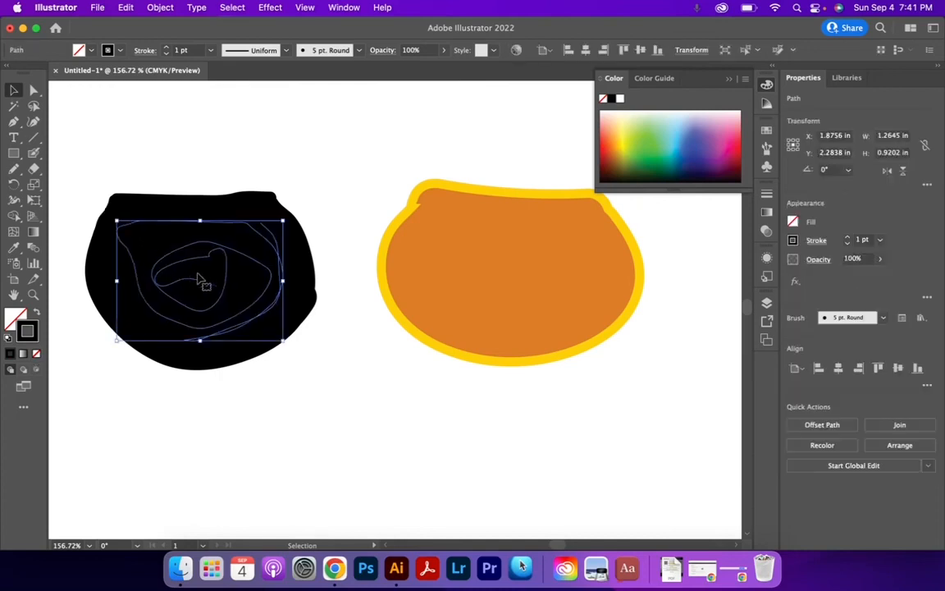
left_click(616, 138)
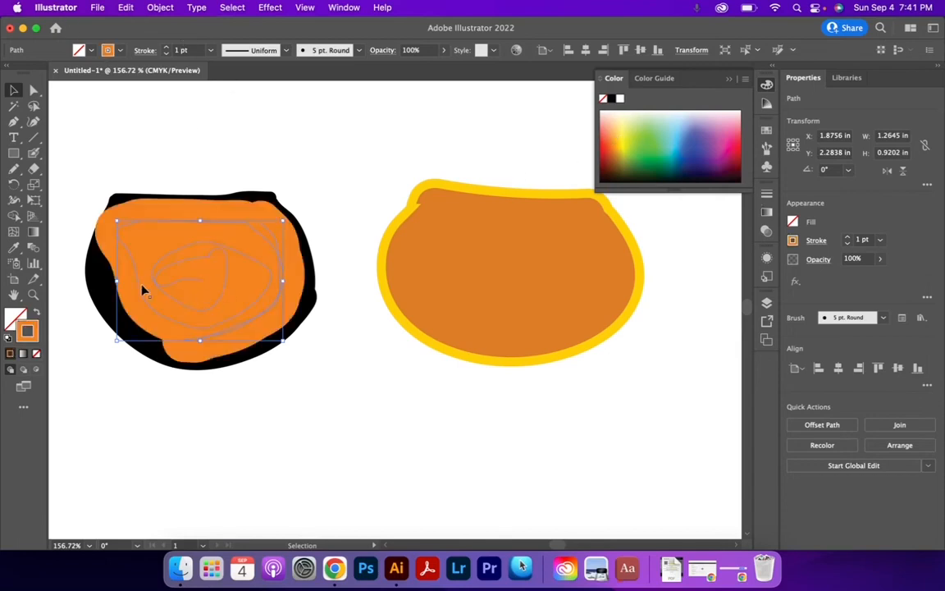
left_click(92, 51)
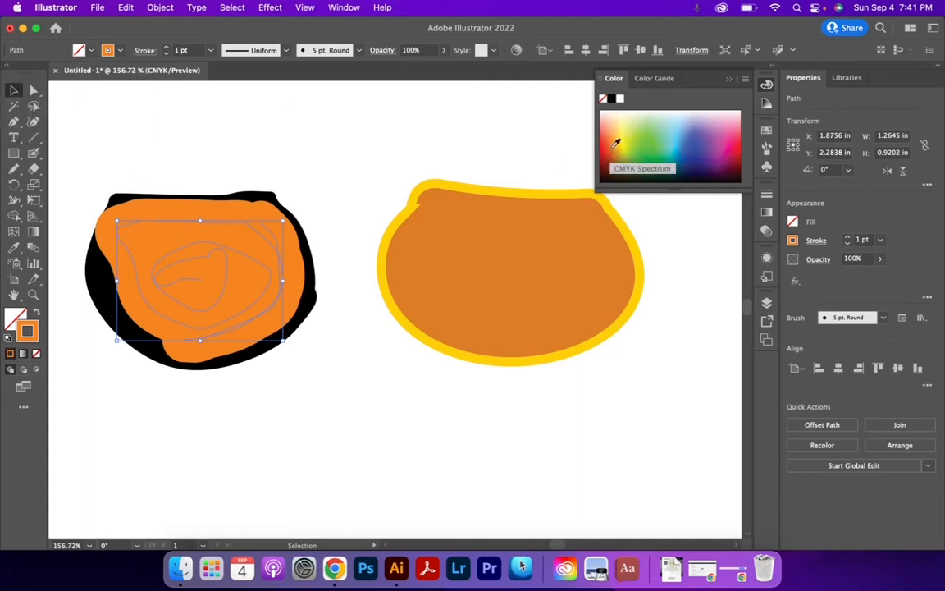
left_click(614, 138)
left_click(610, 147)
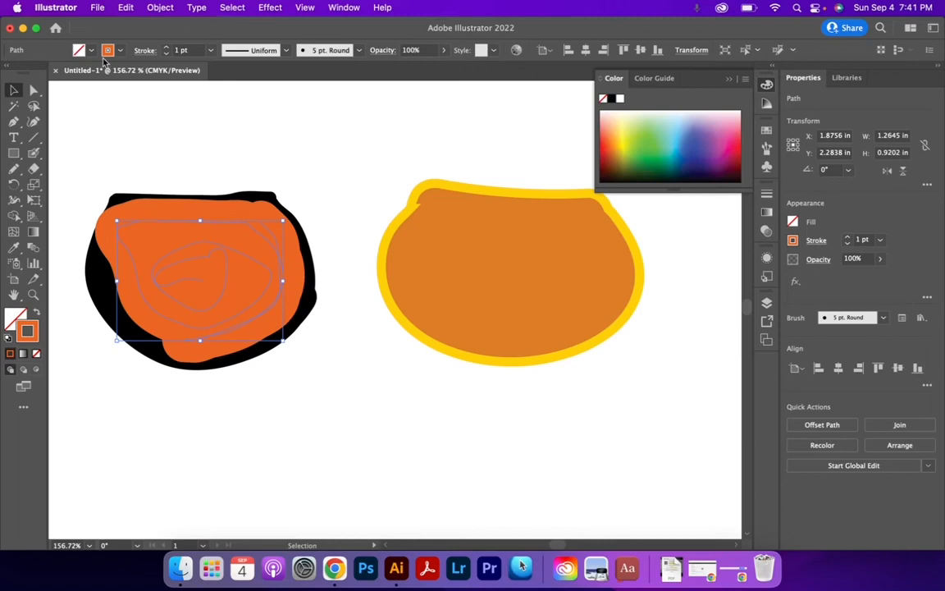
left_click(107, 56)
left_click(53, 75)
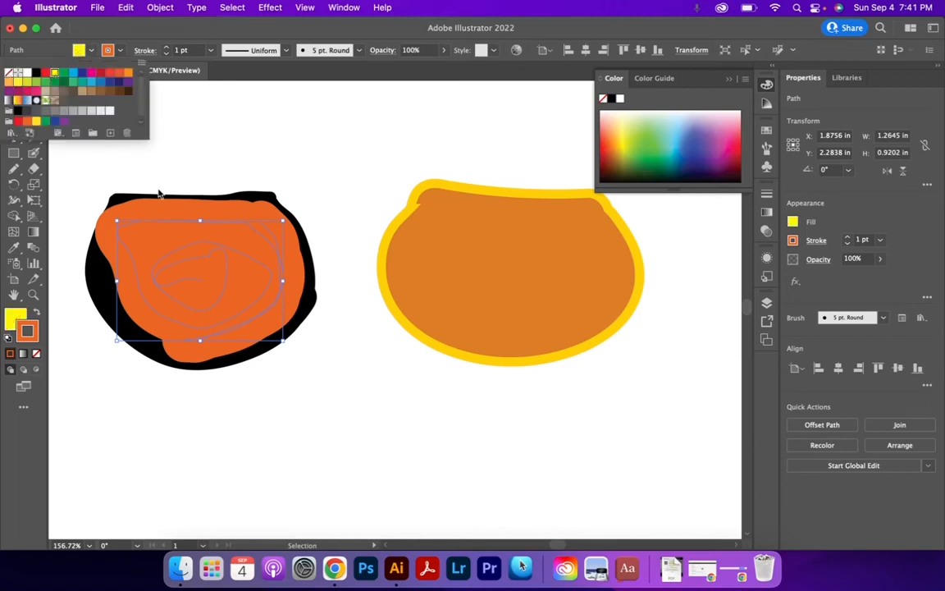
left_click(474, 281)
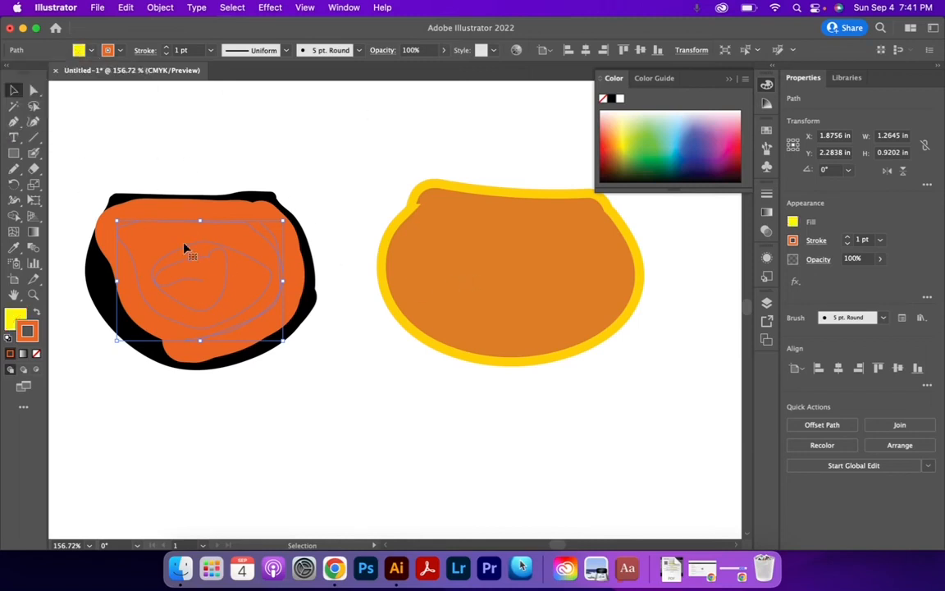
Select all the paths of the Paintbrush bowl and set their stroke color to golden yellow
left_click(97, 263)
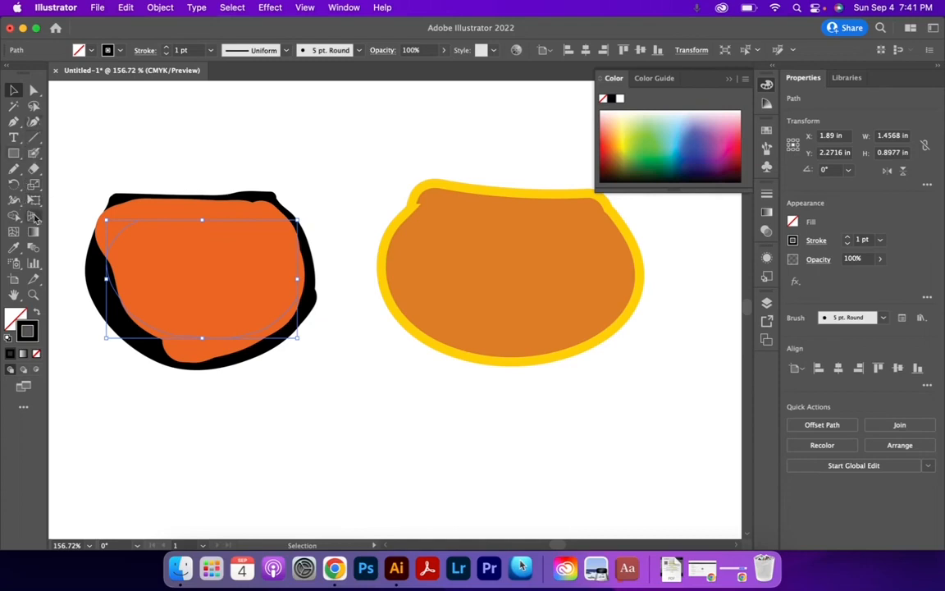
left_click(14, 246)
key("v")
left_click_drag(74, 152, 328, 416)
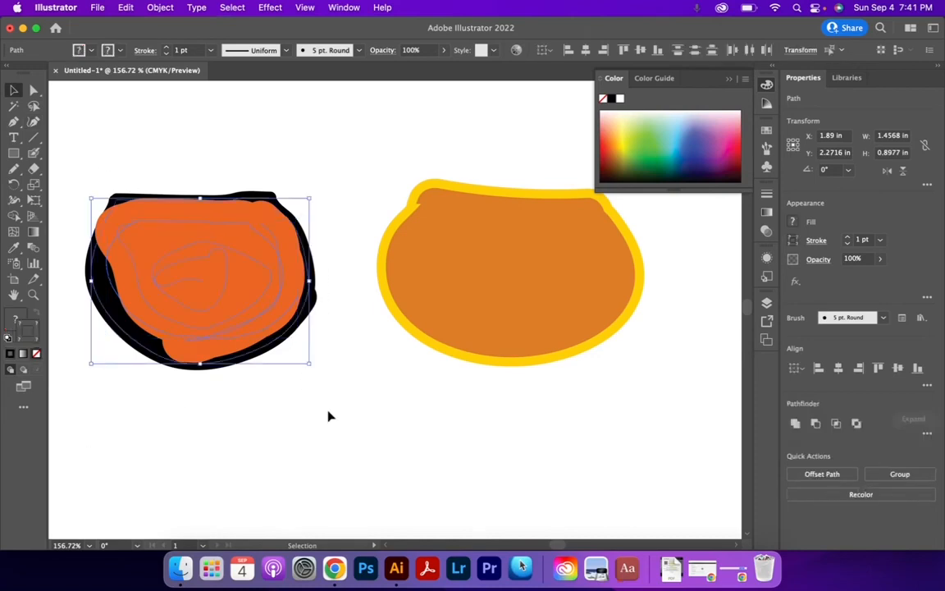
left_click(621, 138)
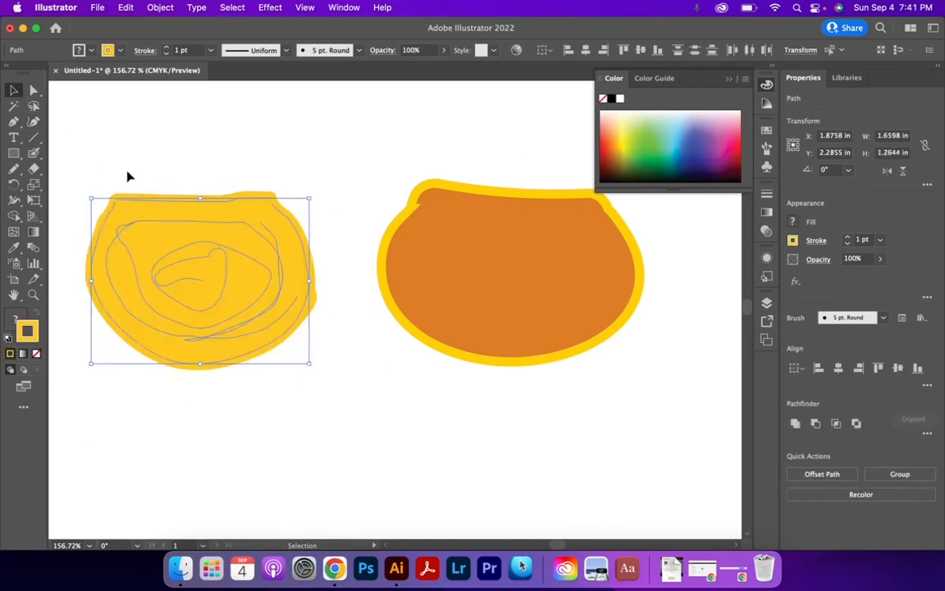
Try moving the inner scribble out of the yellow bowl and shifting the orange bowl down, and undo these moves
left_click(190, 150)
left_click_drag(259, 244, 259, 362)
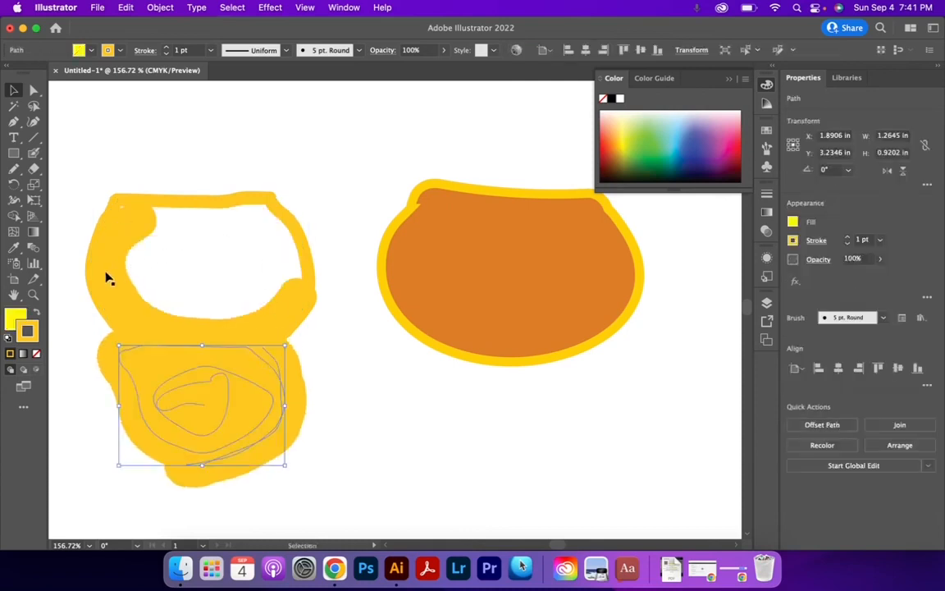
left_click(203, 249)
left_click_drag(525, 278, 530, 326)
key("super+z")
key("super+z")
key("super+z")
key("super+z")
Move the orange bowl toward the artboard's lower right and resize it to about 1.92 by 1.57 in
left_click(147, 163)
key("z")
left_click_drag(343, 211, 63, 133)
left_click(13, 91)
left_click_drag(439, 150, 622, 332)
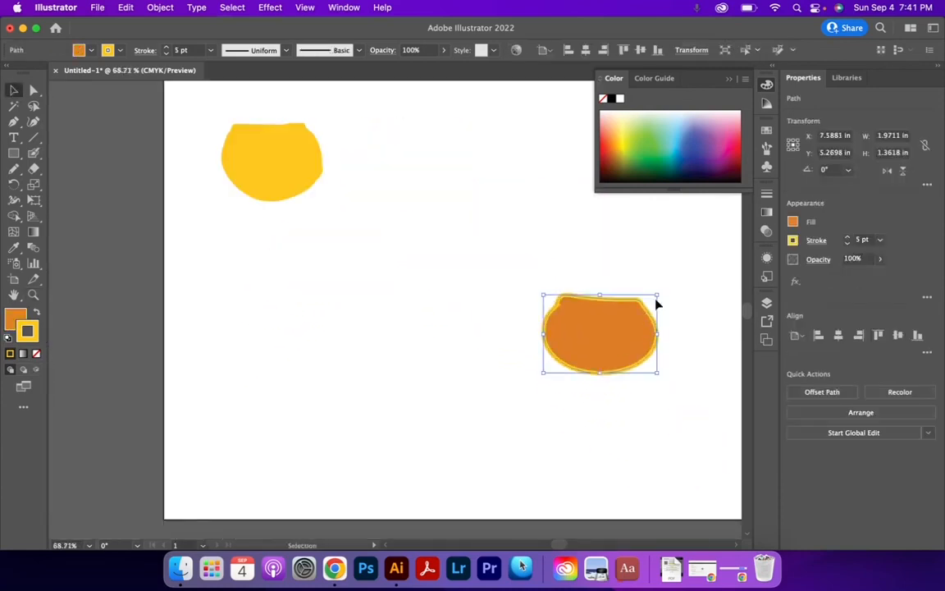
left_click_drag(657, 296, 788, 170)
left_click_drag(576, 264, 484, 347)
left_click_drag(223, 251, 572, 370)
left_click_drag(667, 406, 446, 312)
scroll(253, 305, "left", 5)
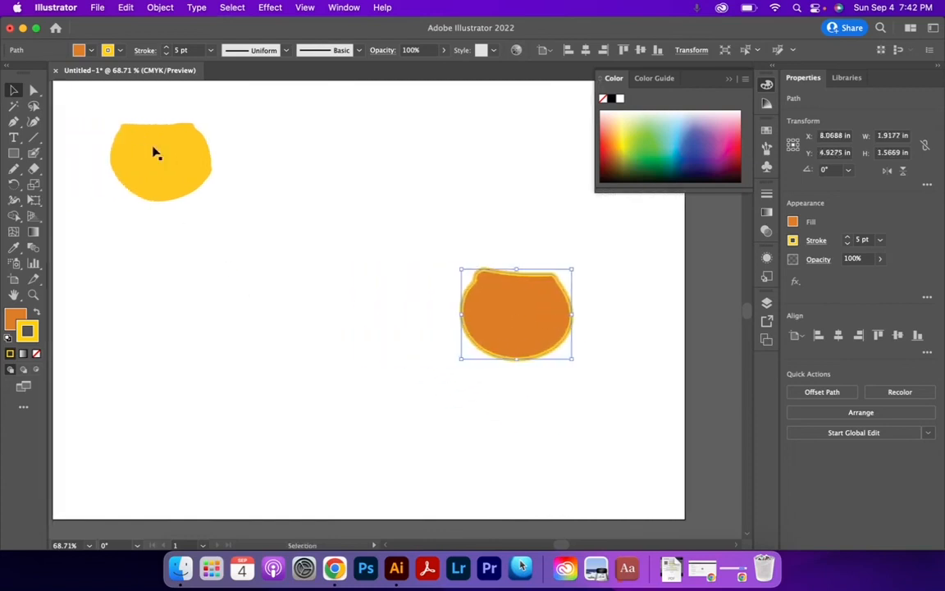
Try dragging the inner scribble down and out of the yellow Paintbrush bowl
left_click(136, 135)
left_click_drag(159, 163, 237, 275)
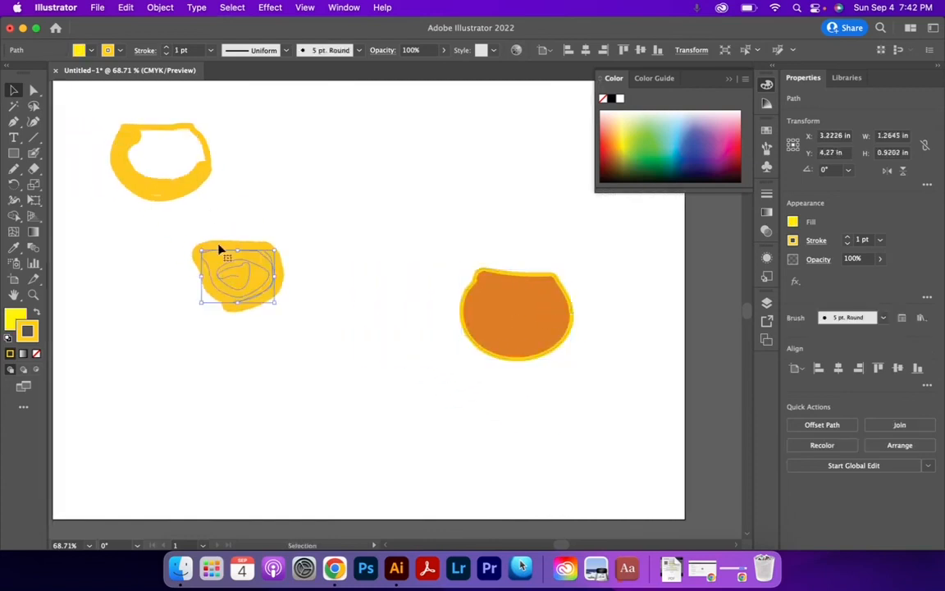
key("cmd+z")
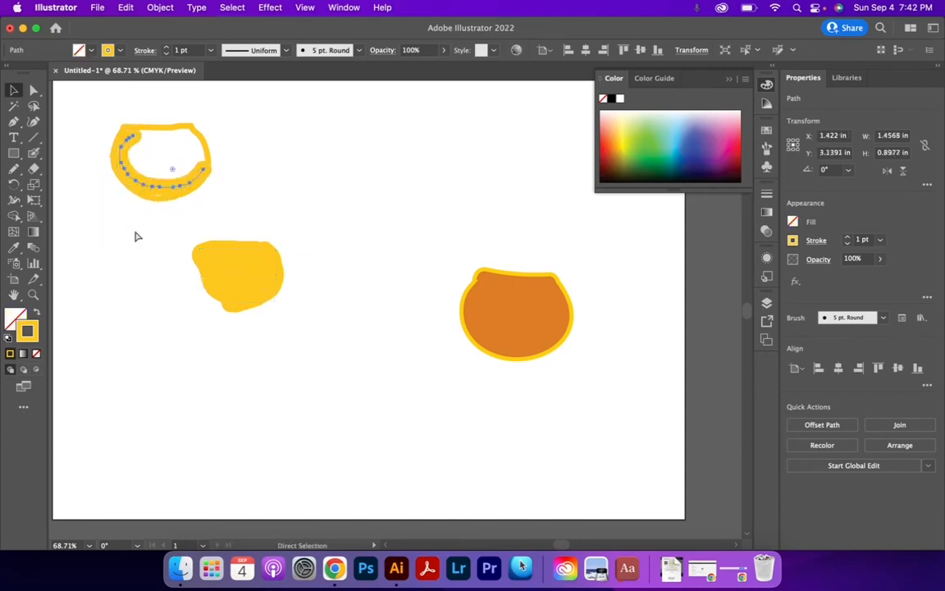
Select all the yellow Paintbrush bowl's paths and enlarge them to cover the left half of the artboard
mouse_move(94, 115)
left_mouse_down()
mouse_move(272, 274)
mouse_move(420, 436)
mouse_move(435, 391)
left_mouse_up()
mouse_move(277, 238)
left_mouse_down()
mouse_move(232, 280)
mouse_move(242, 290)
left_mouse_up()
left_click(371, 181)
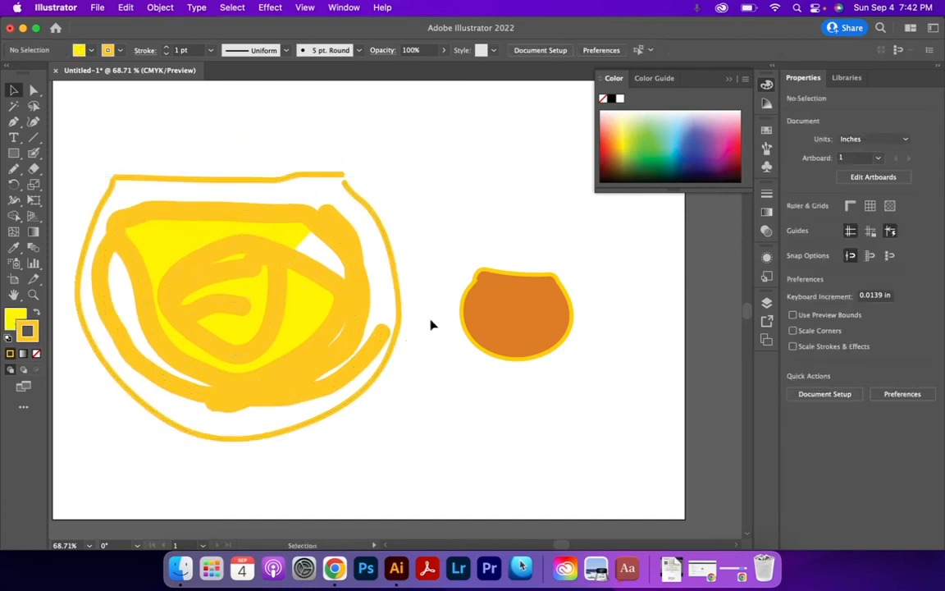
Select the enlarged yellow Paintbrush paths and shrink them to a tiny blob near the artboard's lower left corner
left_click(505, 312)
mouse_move(408, 170)
left_mouse_down()
mouse_move(334, 289)
mouse_move(75, 460)
left_mouse_up()
mouse_move(402, 175)
left_mouse_down()
mouse_move(87, 429)
mouse_move(97, 434)
mouse_move(139, 416)
mouse_move(209, 438)
left_mouse_up()
left_click(137, 439)
key("super+z")
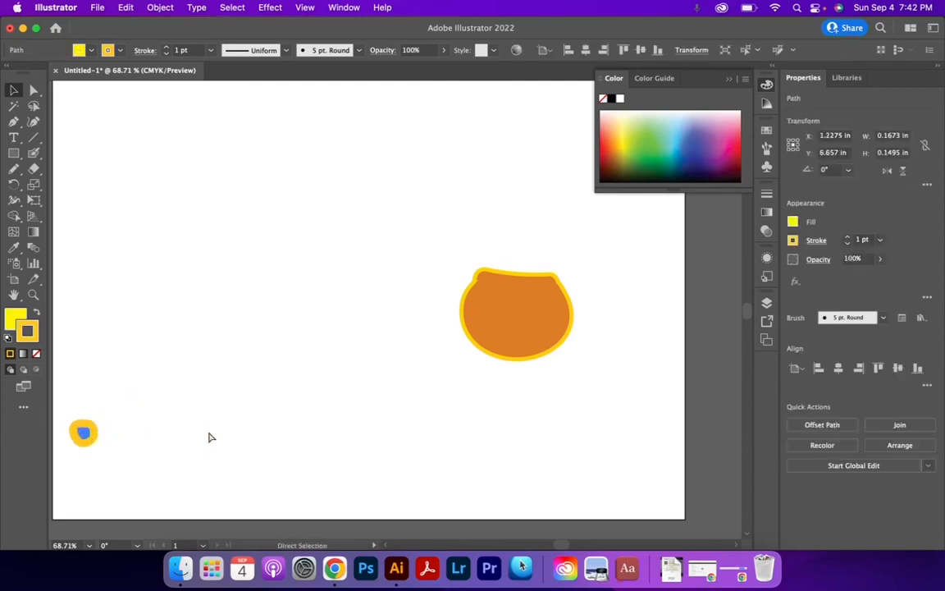
Delete the tiny yellow Paintbrush blob and move the orange bowl to the upper left of the artboard
scroll(164, 435, "left", 3)
key("Delete")
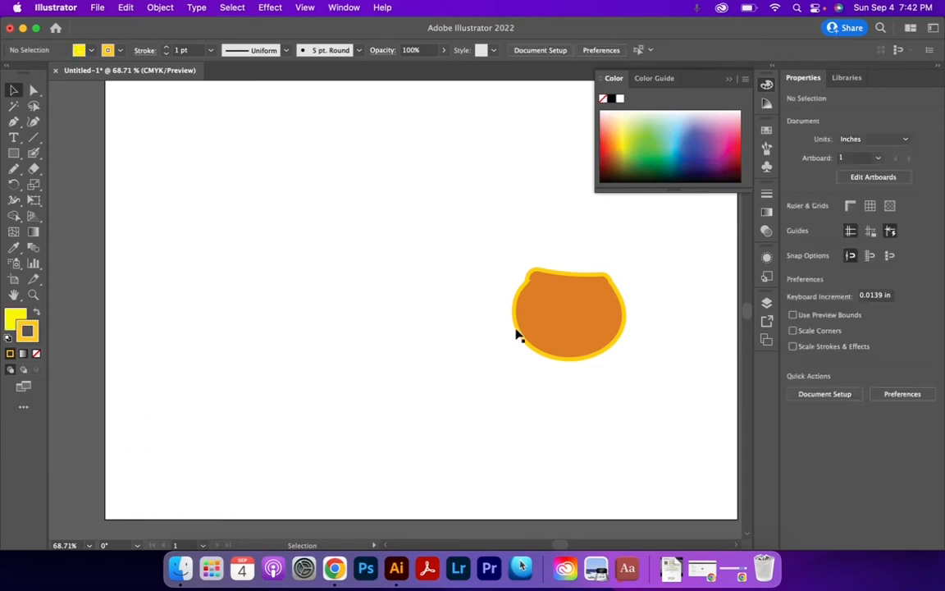
left_click_drag(561, 303, 275, 235)
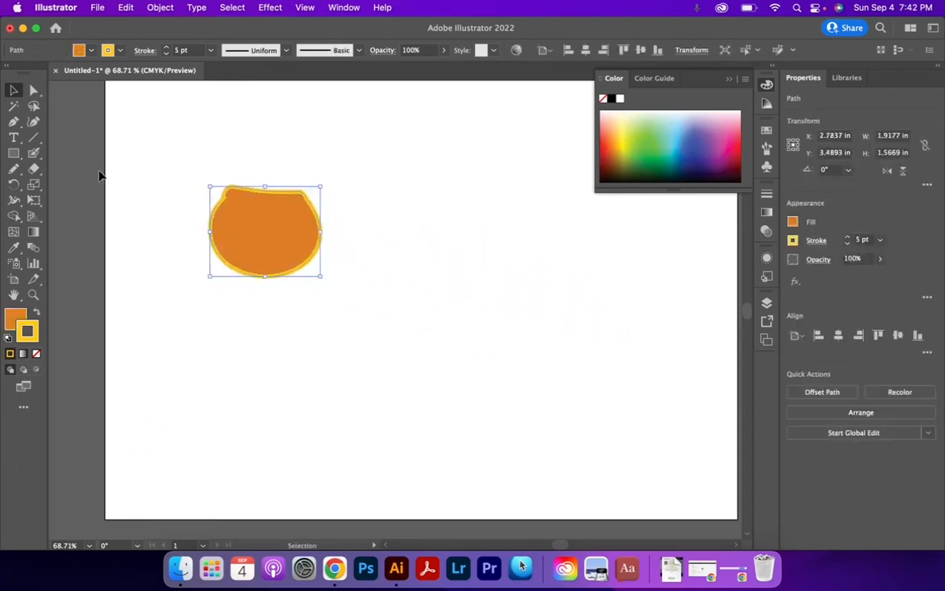
Draw a yellow bar with three legs beside the orange bowl using the Blob Brush, and check how its strokes select
left_click(33, 153)
mouse_move(378, 195)
left_mouse_down()
mouse_move(529, 202)
mouse_move(524, 245)
left_mouse_up()
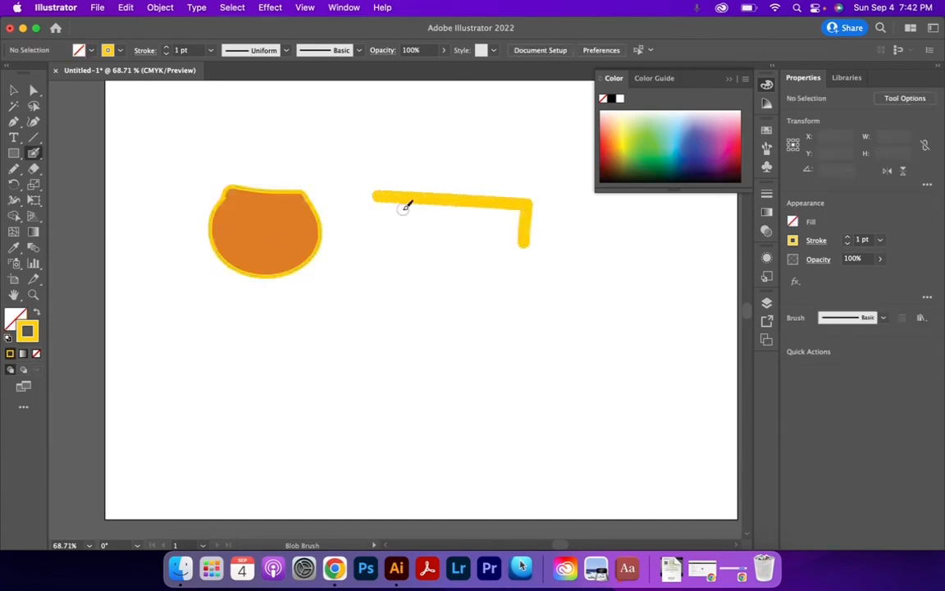
mouse_move(380, 195)
left_mouse_down()
mouse_move(378, 232)
mouse_move(529, 233)
mouse_move(390, 203)
mouse_move(529, 221)
mouse_move(491, 299)
left_mouse_up()
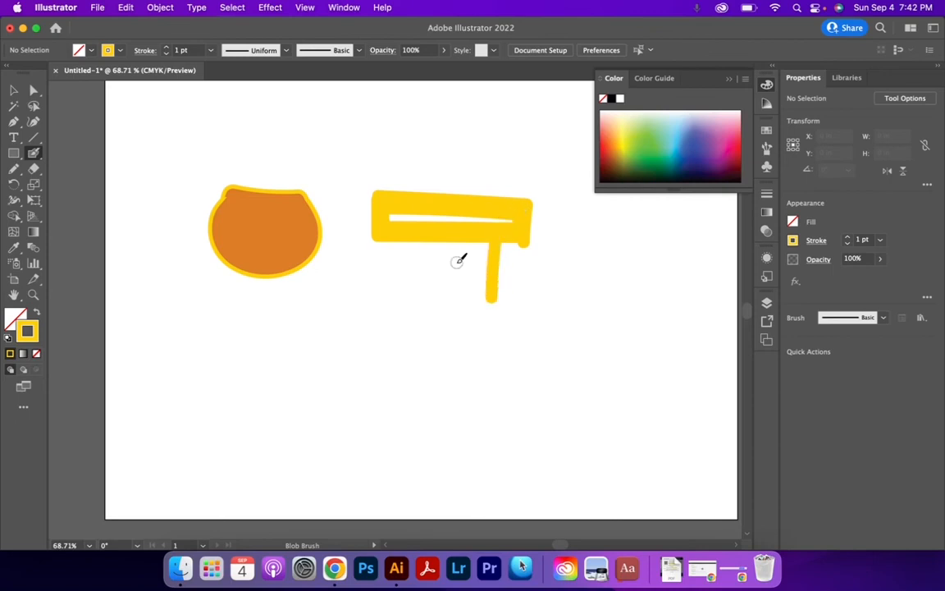
left_click_drag(397, 240, 394, 283)
left_click_drag(445, 242, 442, 274)
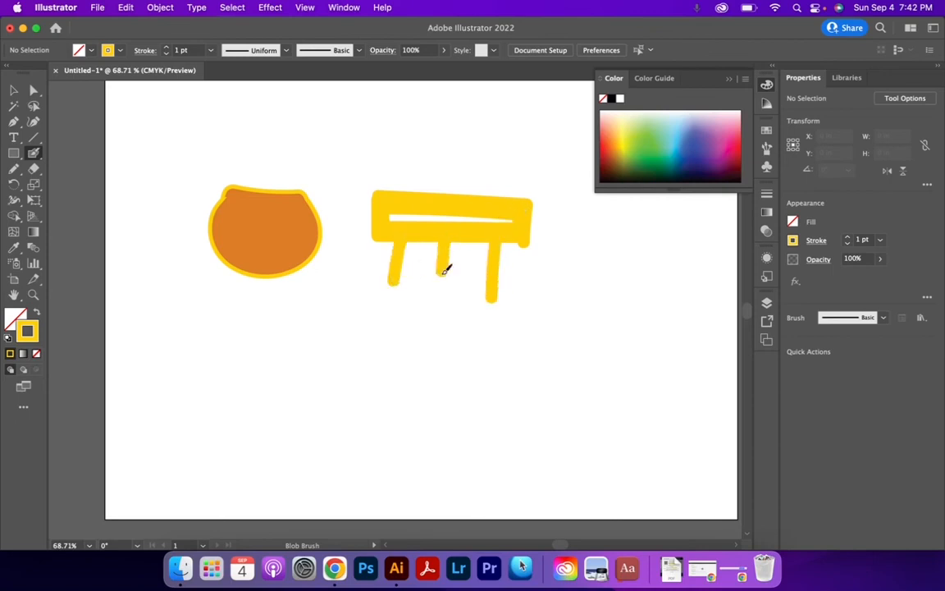
left_click(16, 91)
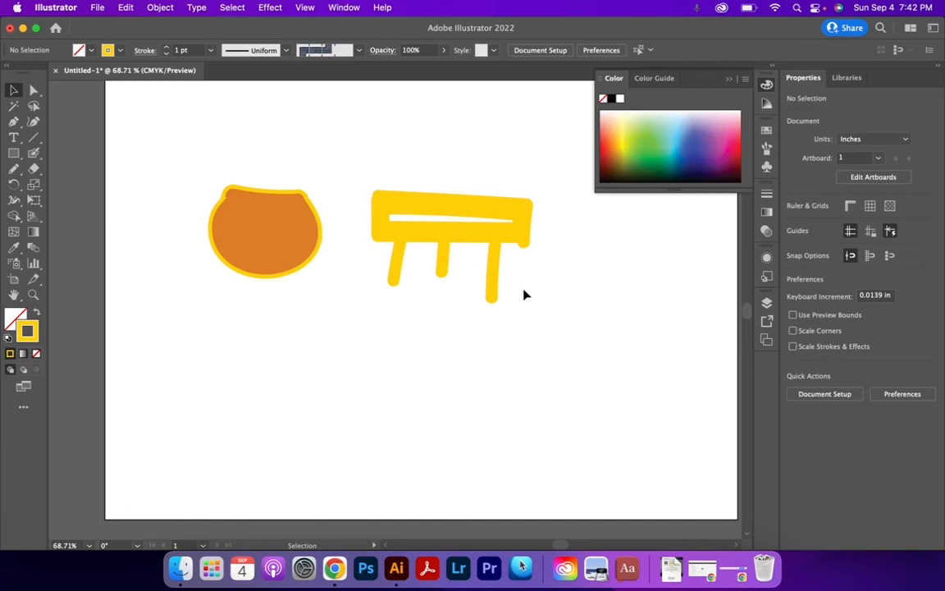
left_click(466, 237)
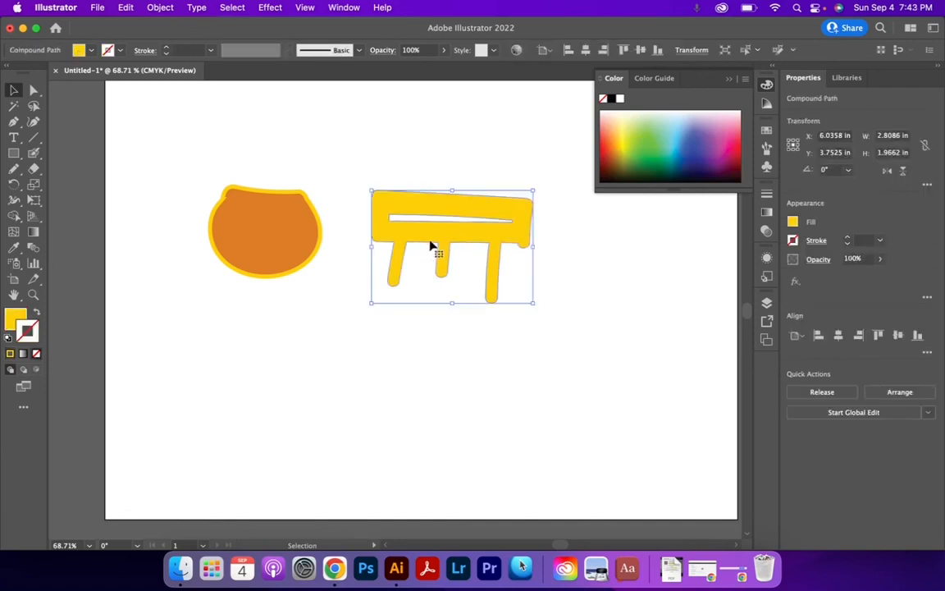
key("super+shift+a")
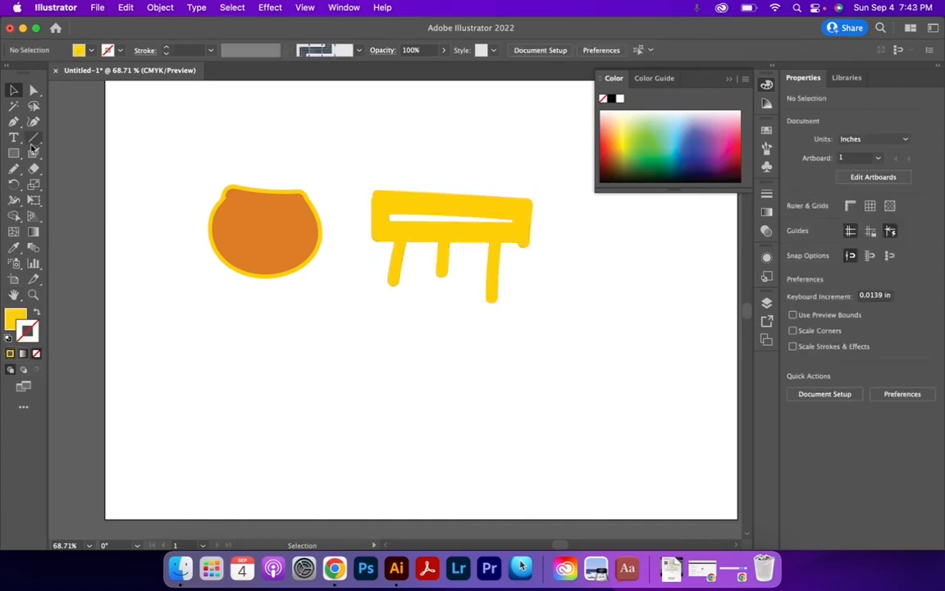
Add two diagonal yellow Blob Brush strokes rising outward from the upper edge of the three-legged bar
left_click(34, 152)
left_click(35, 313)
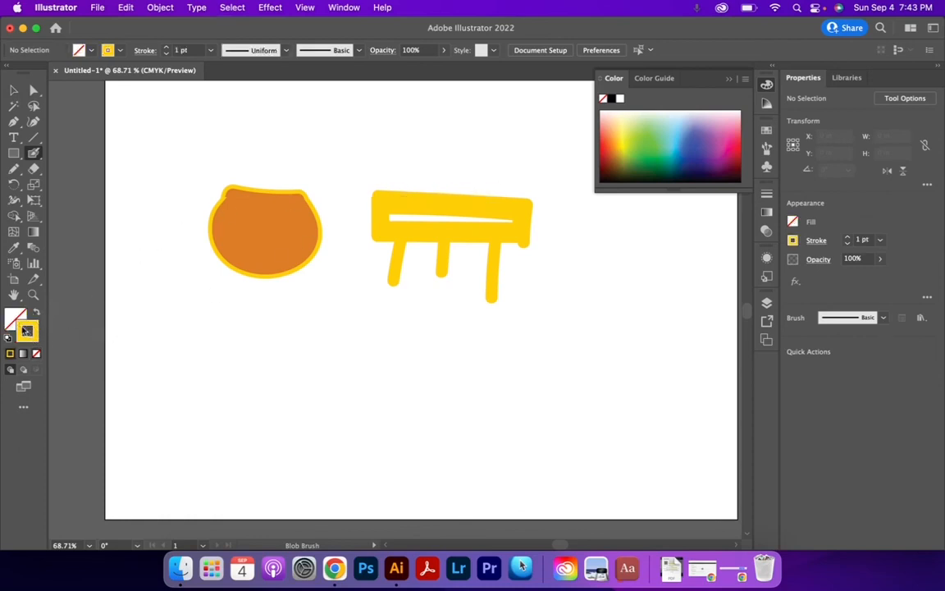
left_click_drag(404, 191, 389, 163)
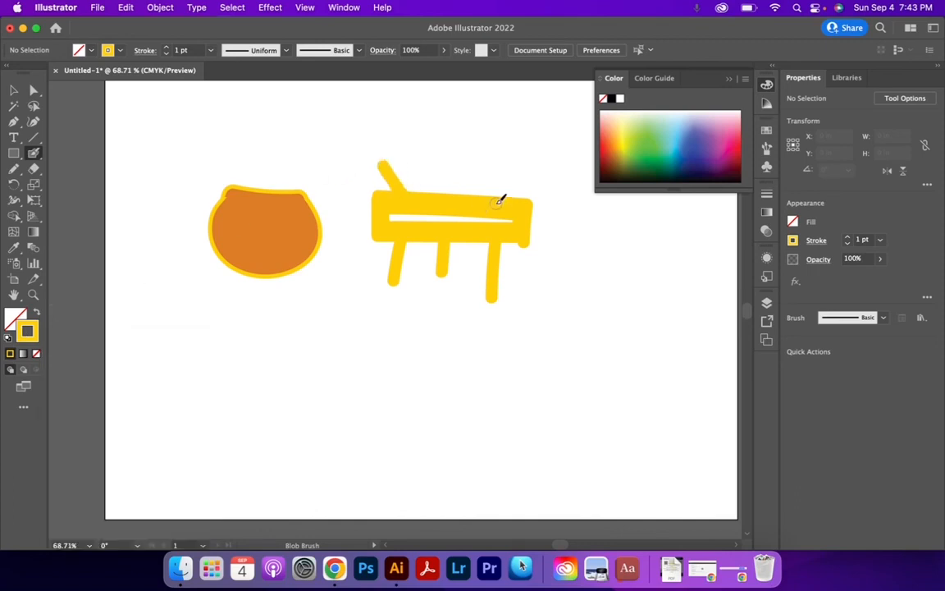
left_click_drag(500, 200, 548, 160)
Move the whole yellow Blob Brush shape slightly down and deselect it
left_click(13, 90)
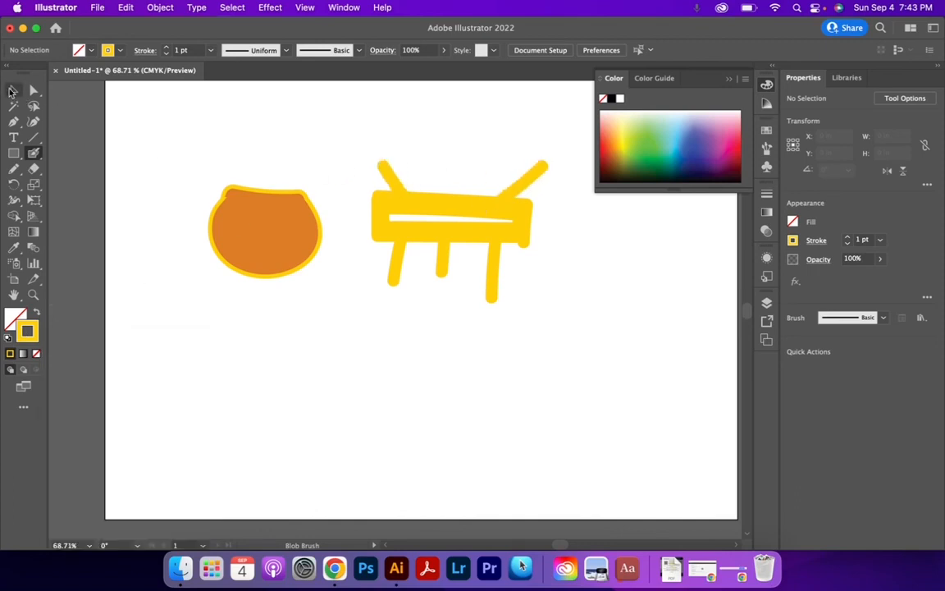
left_click_drag(439, 210, 450, 195)
left_click(436, 227)
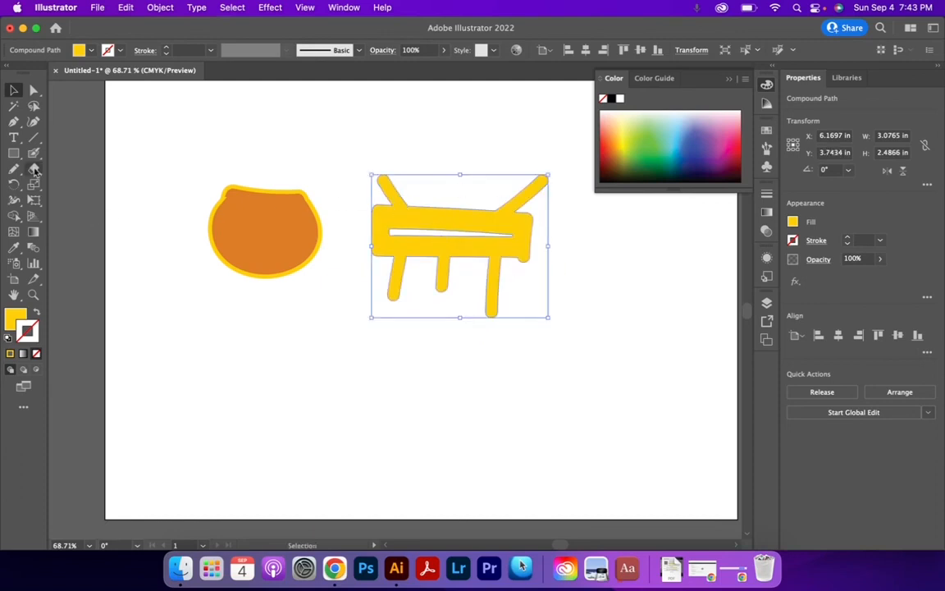
left_click(302, 315)
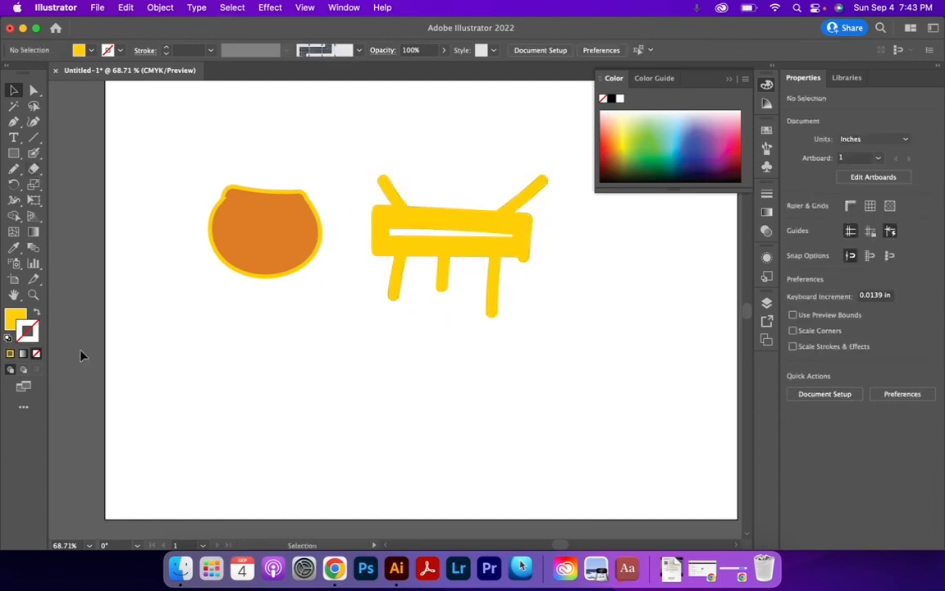
Change the stroke color to a lighter yellow and paint two short vertical Blob Brush strokes overlapping the bar's upper edge
left_click(35, 314)
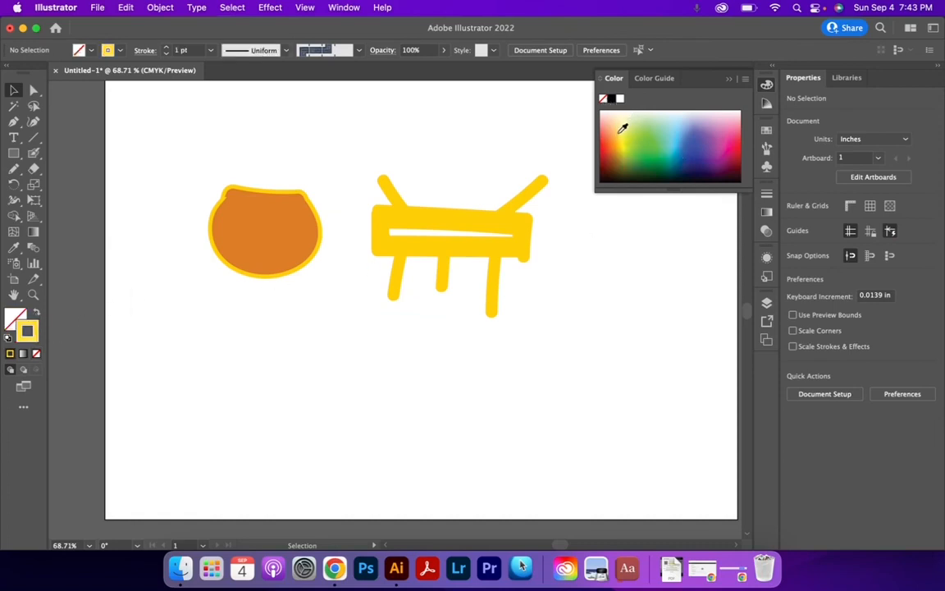
left_click(34, 153)
left_click_drag(441, 187, 440, 224)
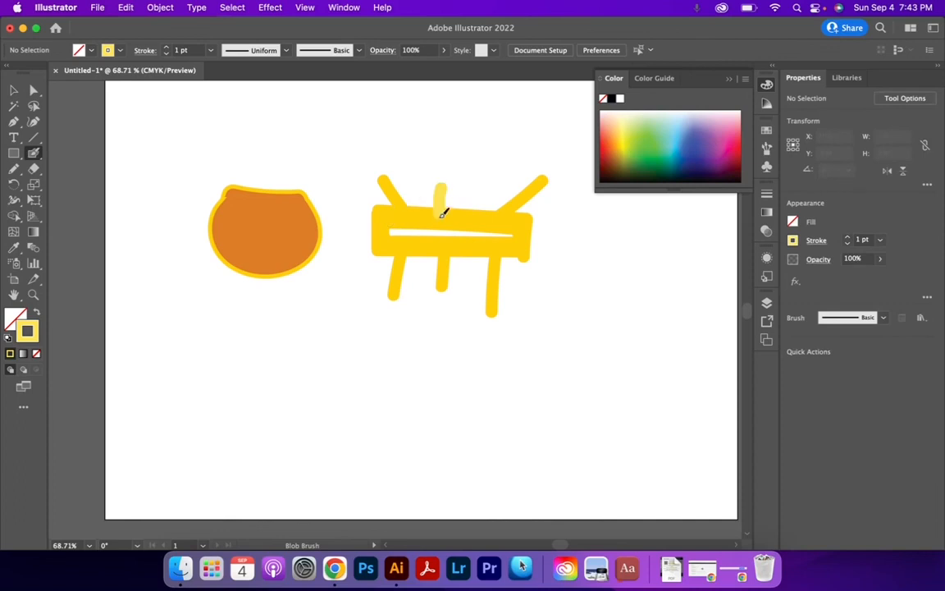
left_click_drag(464, 188, 465, 228)
Select the yellow shape together with its two lighter strokes and unite them into one shape
key("v")
mouse_move(528, 251)
left_mouse_down()
mouse_move(508, 268)
mouse_move(606, 223)
left_mouse_up()
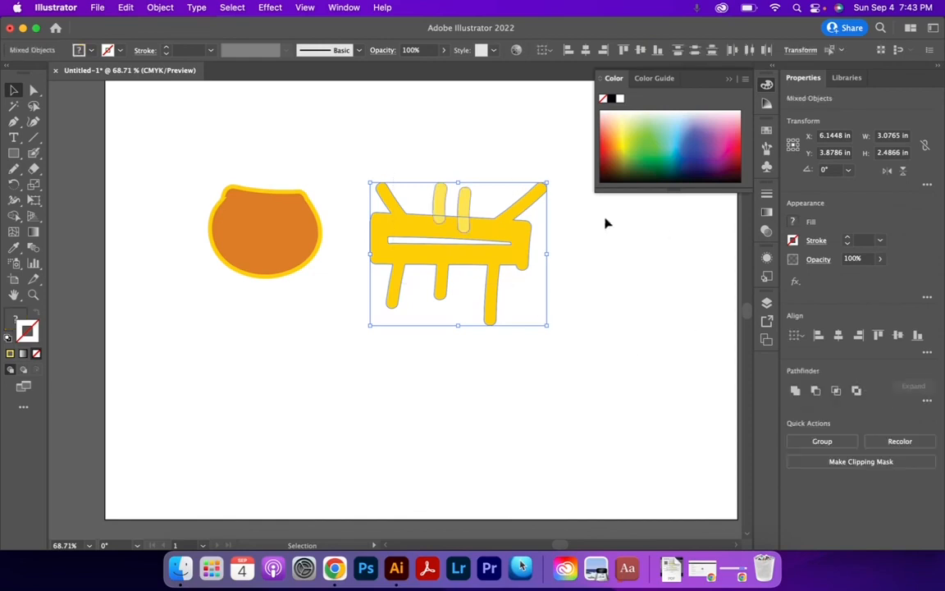
left_click(795, 391)
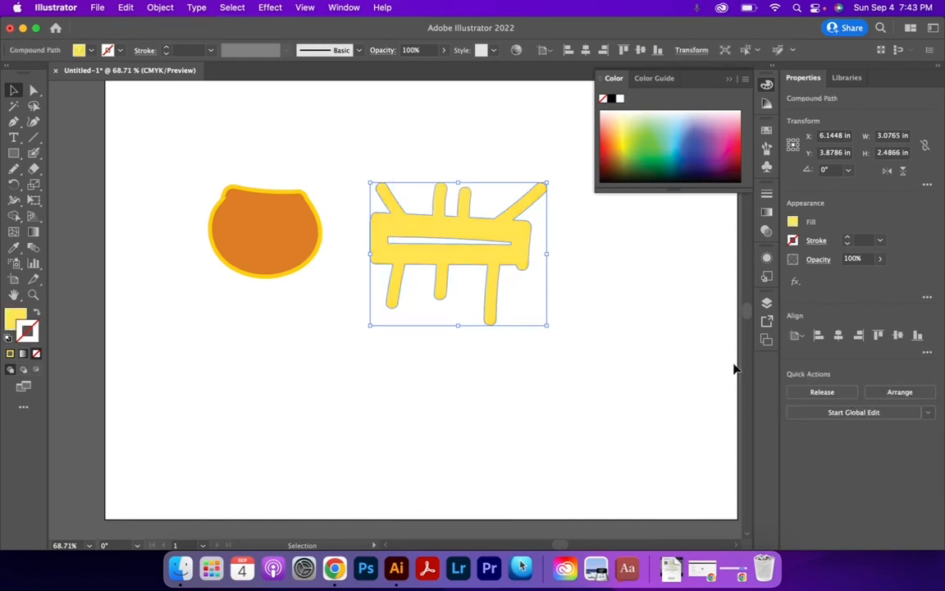
left_click(548, 253)
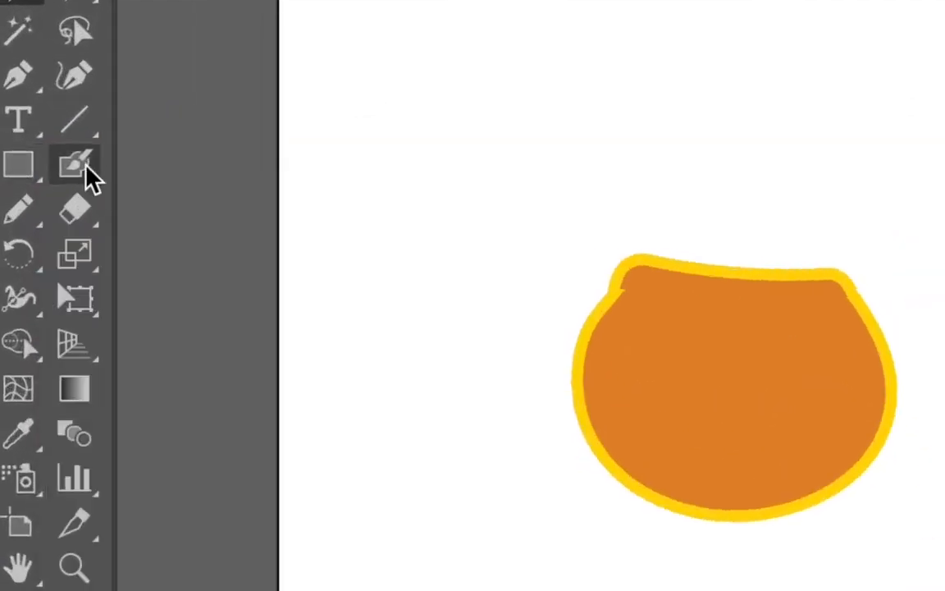
Activate the Blob Brush tool
left_click(90, 177)
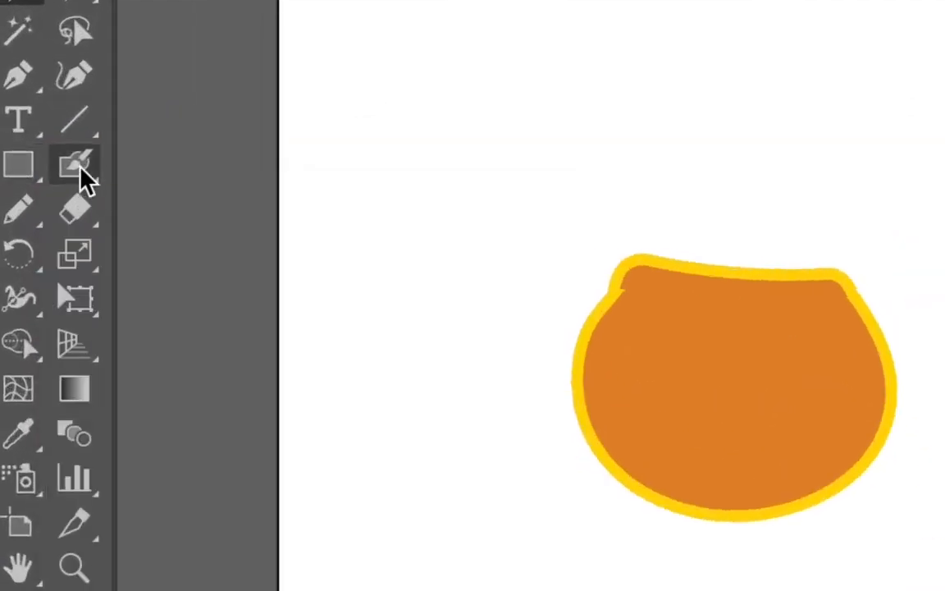